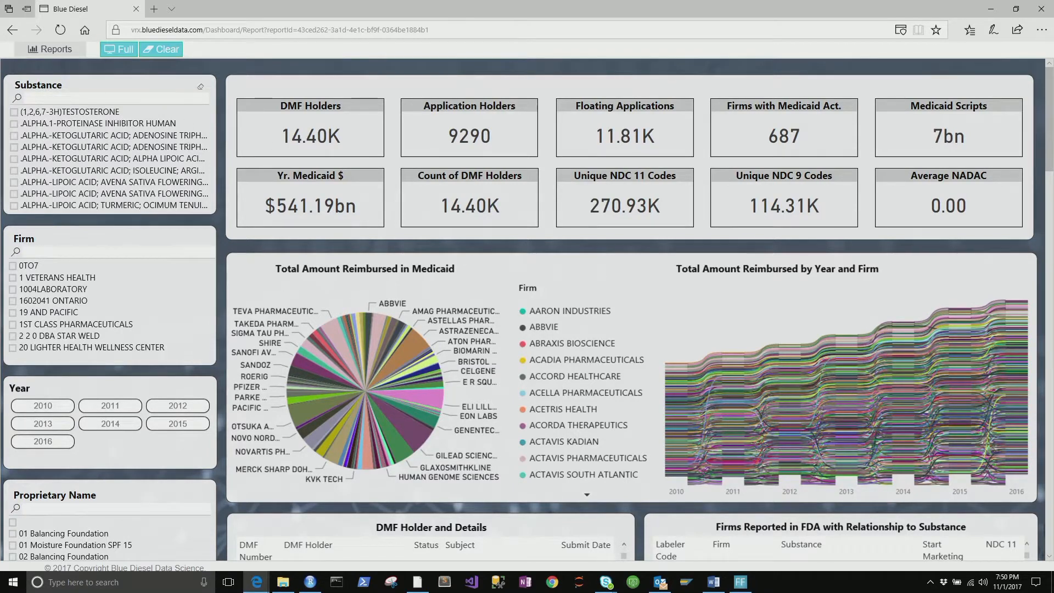
# - Filter the report to the substance PREDNISONE by searching the Substance list for "prednisone"
pyautogui.write('prednisone')
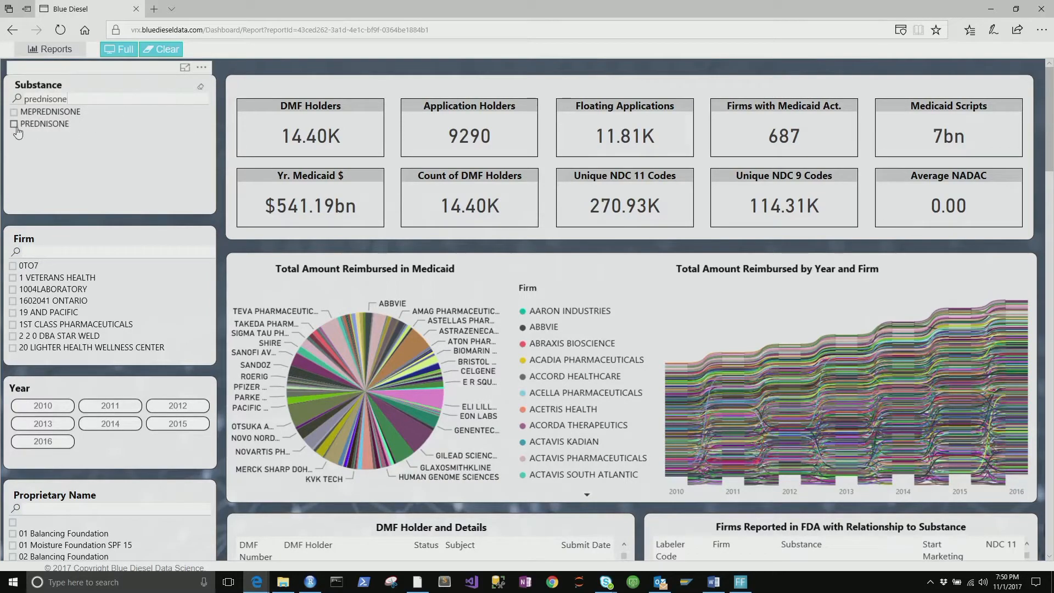
pyautogui.click(14, 125)
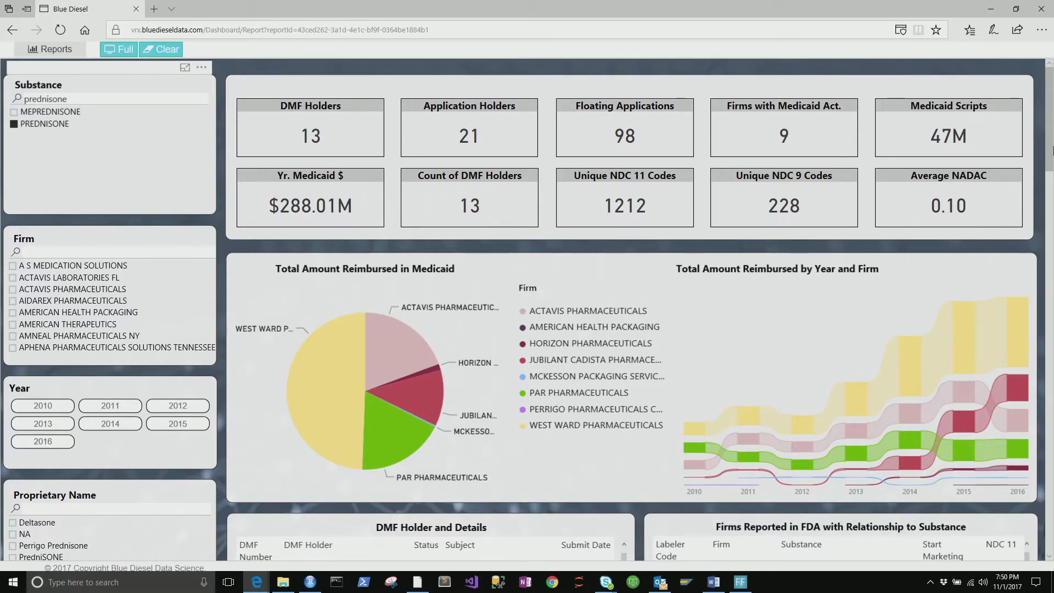
# - Drill through to Firm Details for American Health Packaging from the table of firms reported in FDA
pyautogui.moveTo(1049, 122); pyautogui.dragTo(1049, 216)
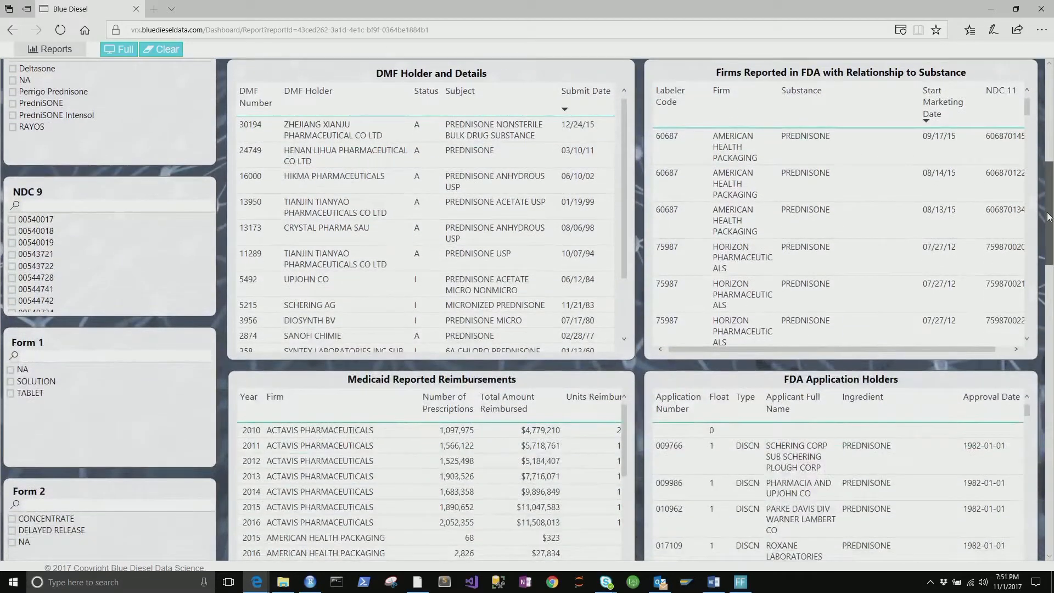
pyautogui.rightClick(292, 210)
pyautogui.rightClick(729, 196)
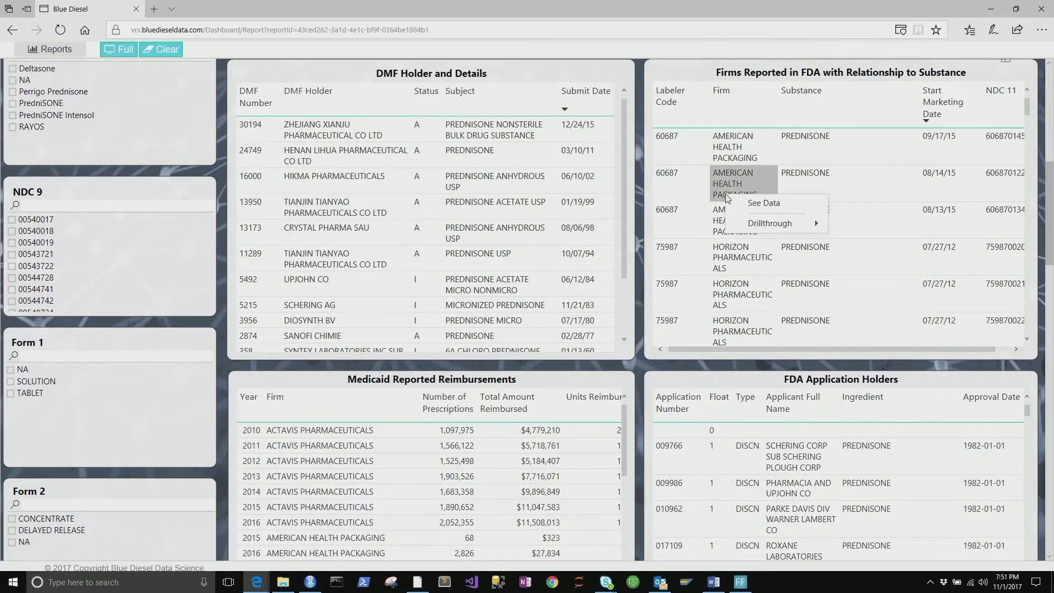
pyautogui.moveTo(815, 222)
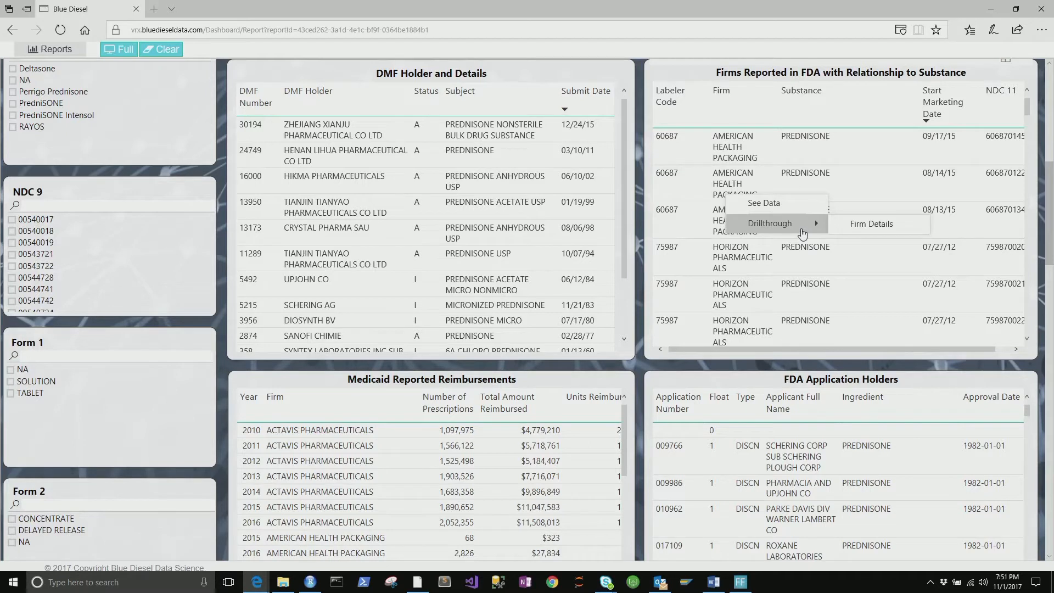
pyautogui.click(857, 230)
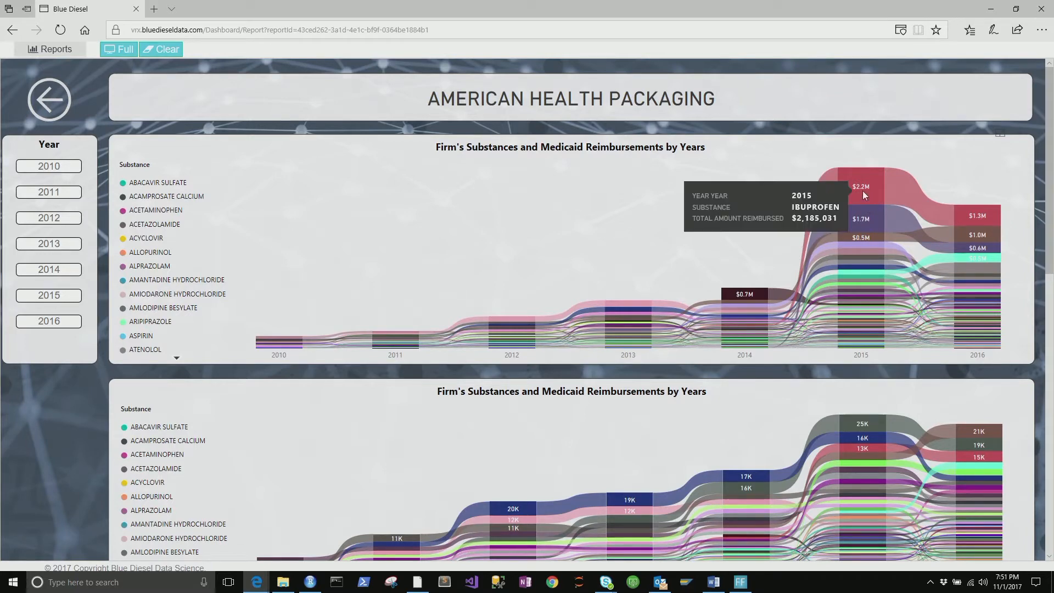
# - Examine the firm's yearly Medicaid reimbursement charts, drug class breakdowns, substance details and applications, and return to the main report
pyautogui.moveTo(831, 319)
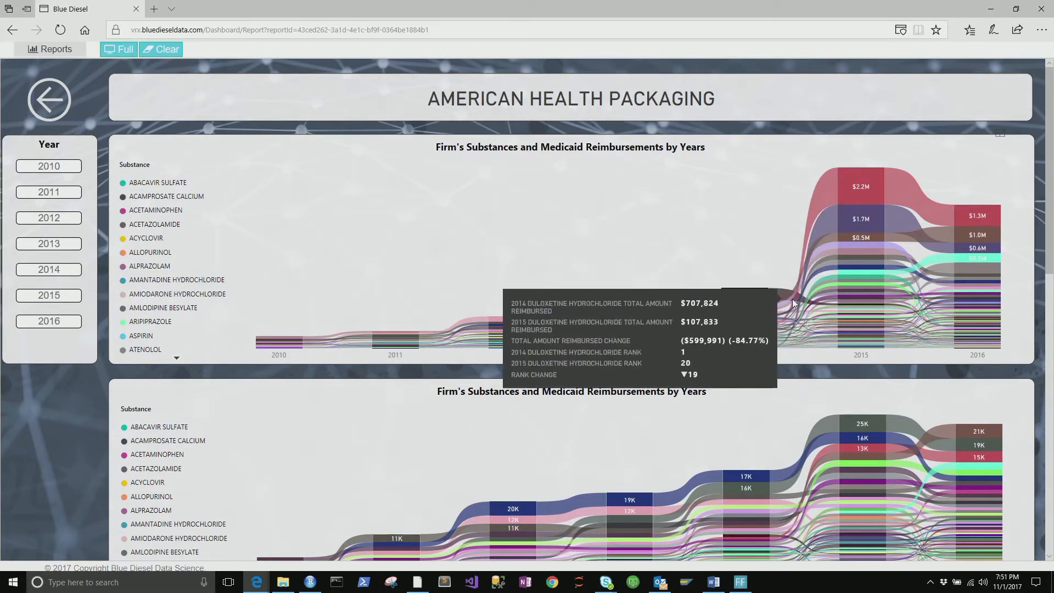
pyautogui.moveTo(837, 189)
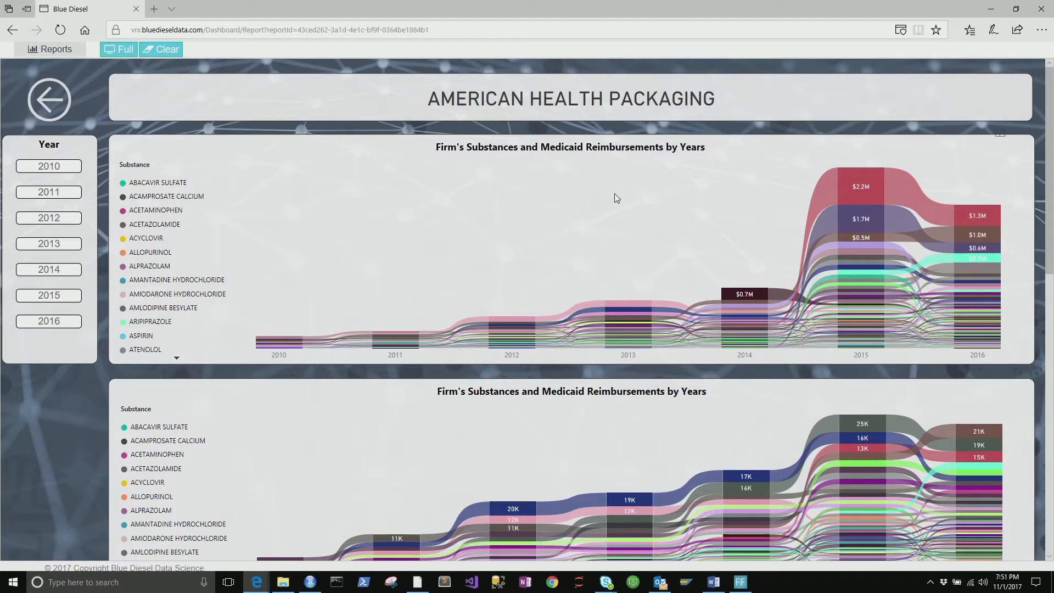
pyautogui.scroll(-4, 631, 198)
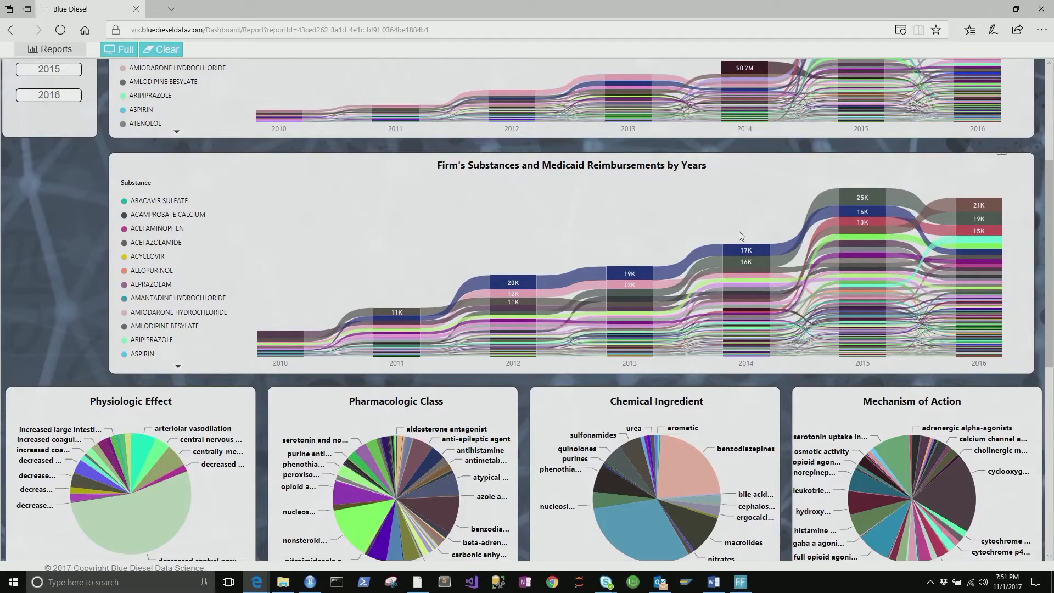
pyautogui.scroll(4, 766, 219)
pyautogui.scroll(-3, 662, 217)
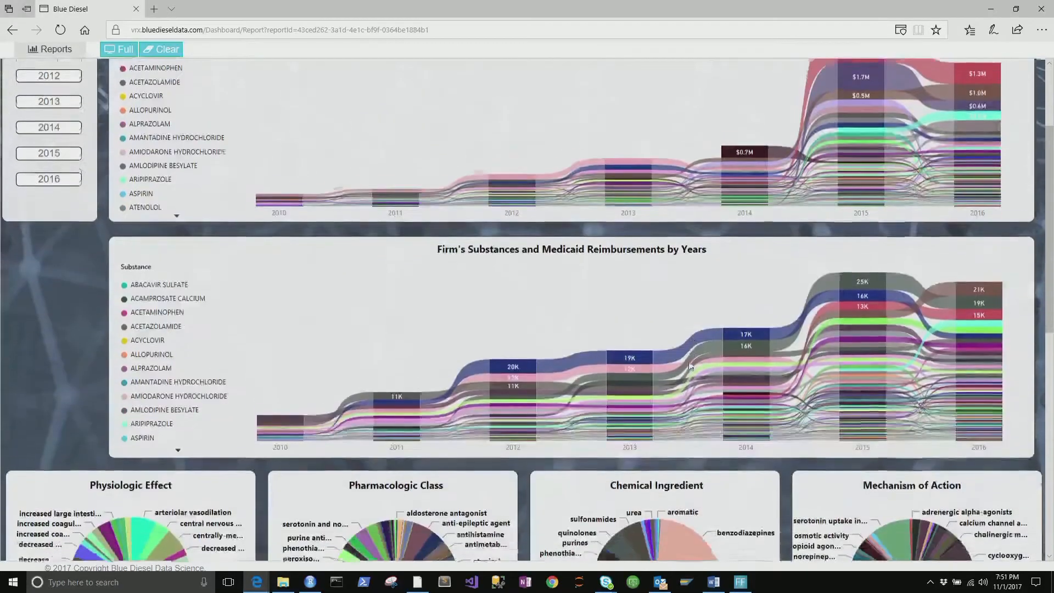
pyautogui.scroll(1, 667, 318)
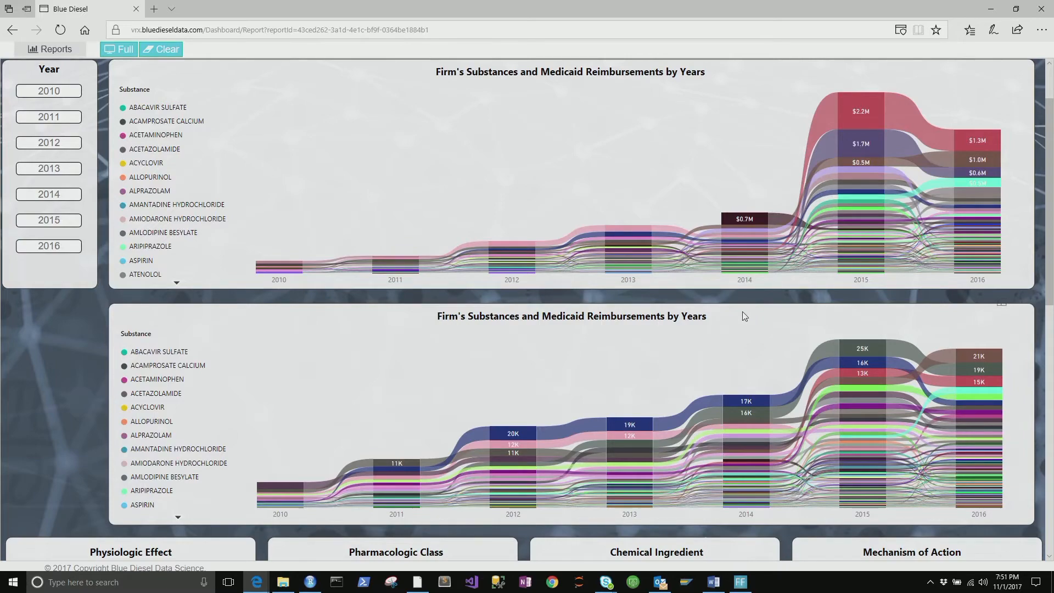
pyautogui.scroll(-5, 742, 311)
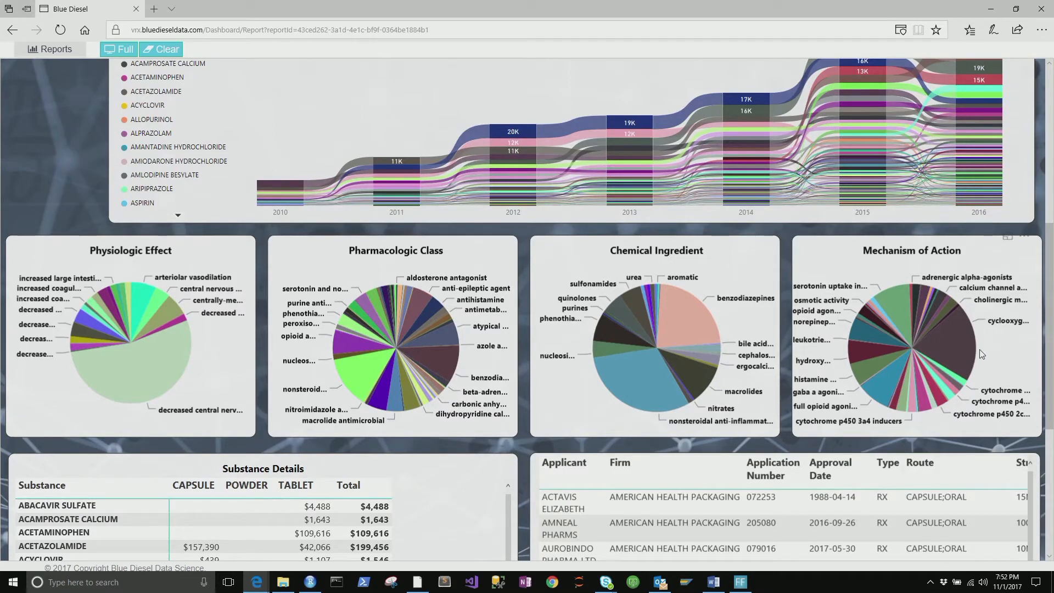
pyautogui.scroll(-3, 982, 354)
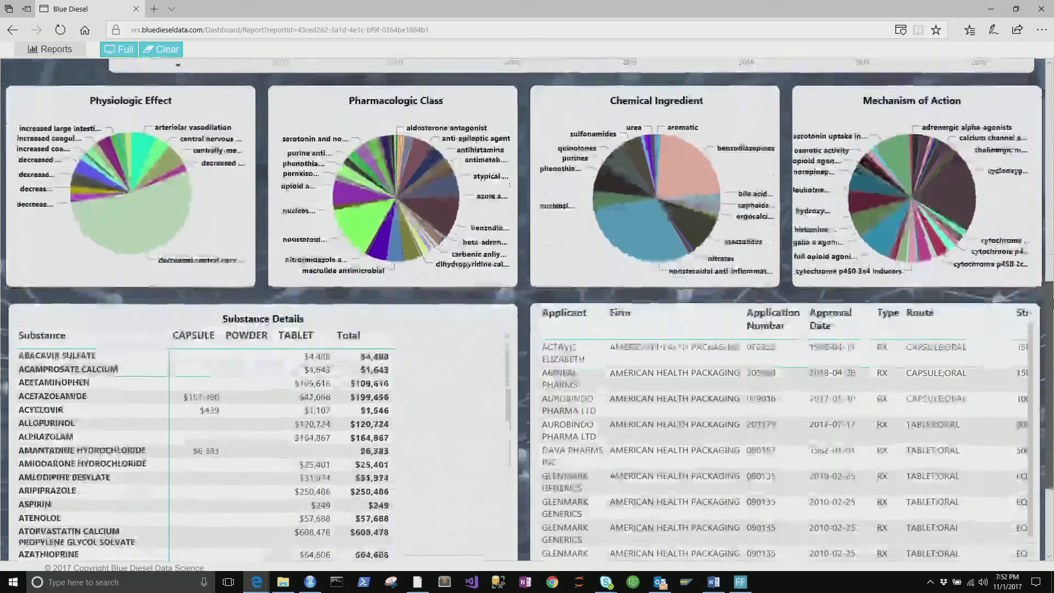
pyautogui.scroll(-3, 527, 308)
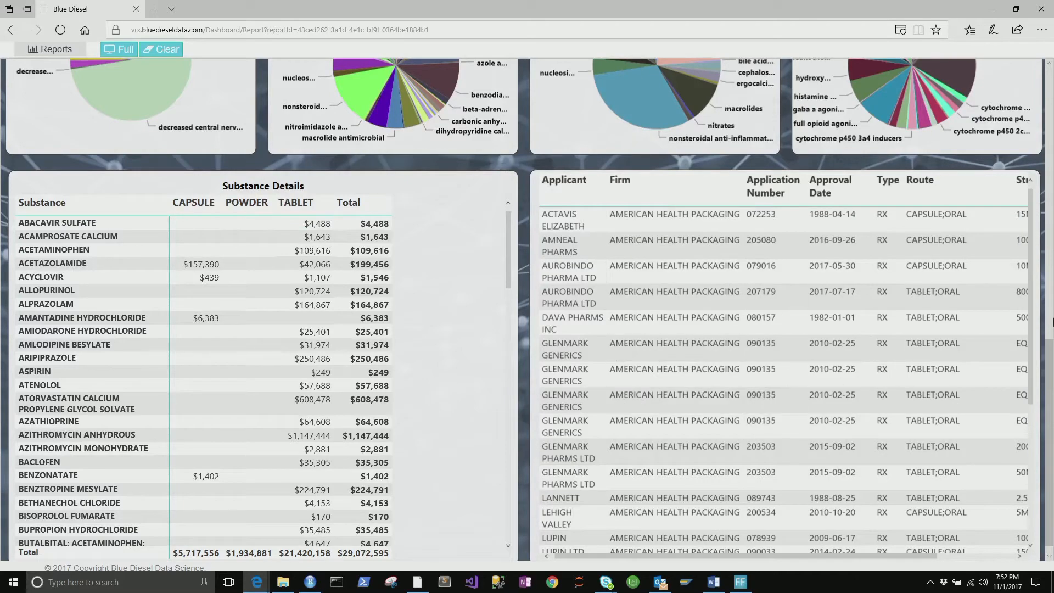
pyautogui.scroll(8, 1049, 395)
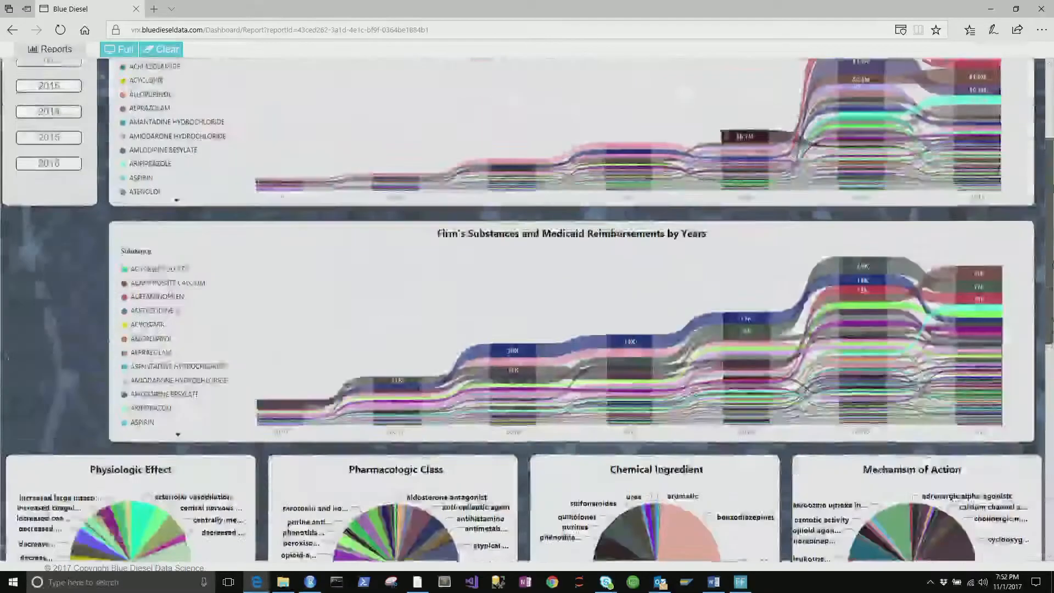
pyautogui.scroll(3, 636, 195)
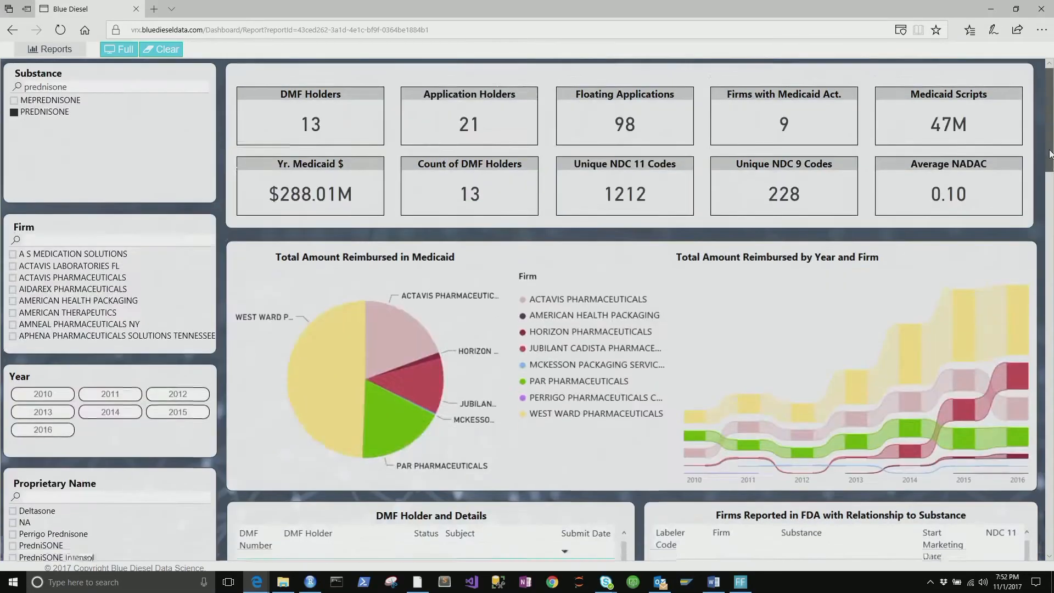
# - Examine the prednisone prescriptions by year and firm, the clinical trials and the NADAC price per unit
pyautogui.scroll(-10, 527, 308)
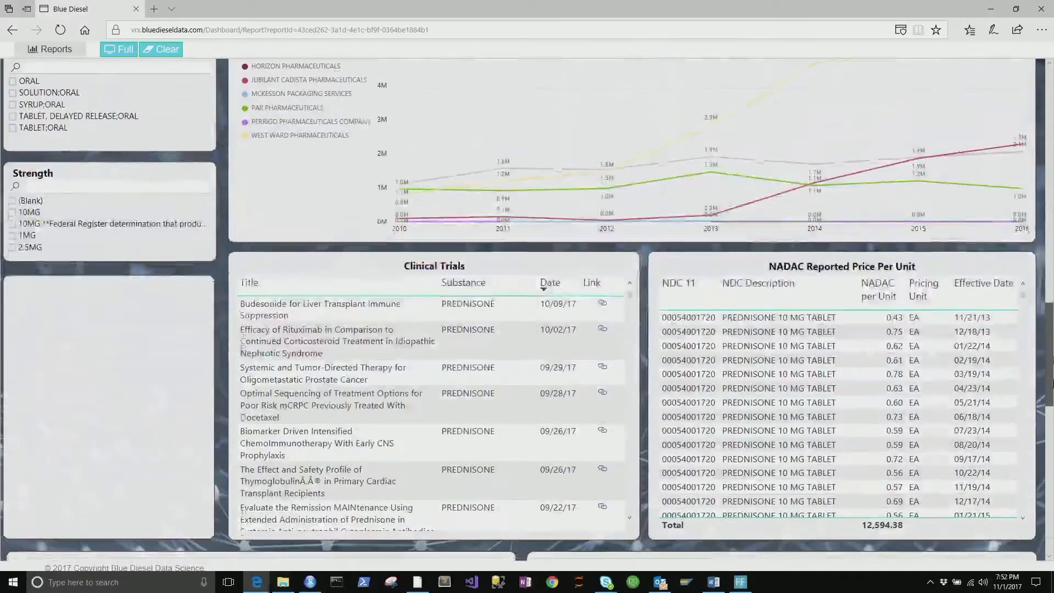
pyautogui.scroll(4, 800, 309)
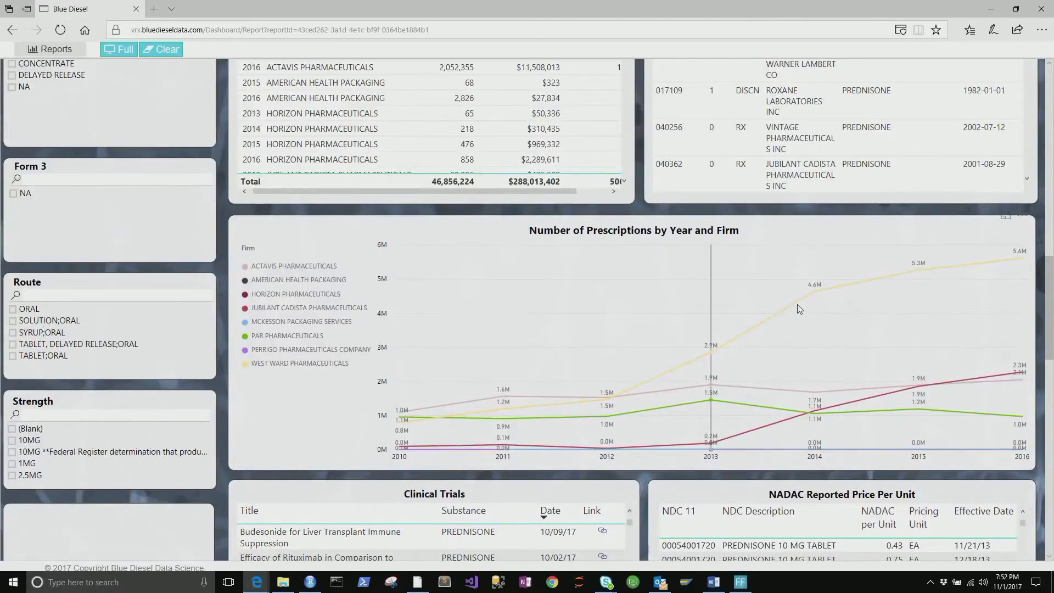
pyautogui.scroll(-3, 800, 309)
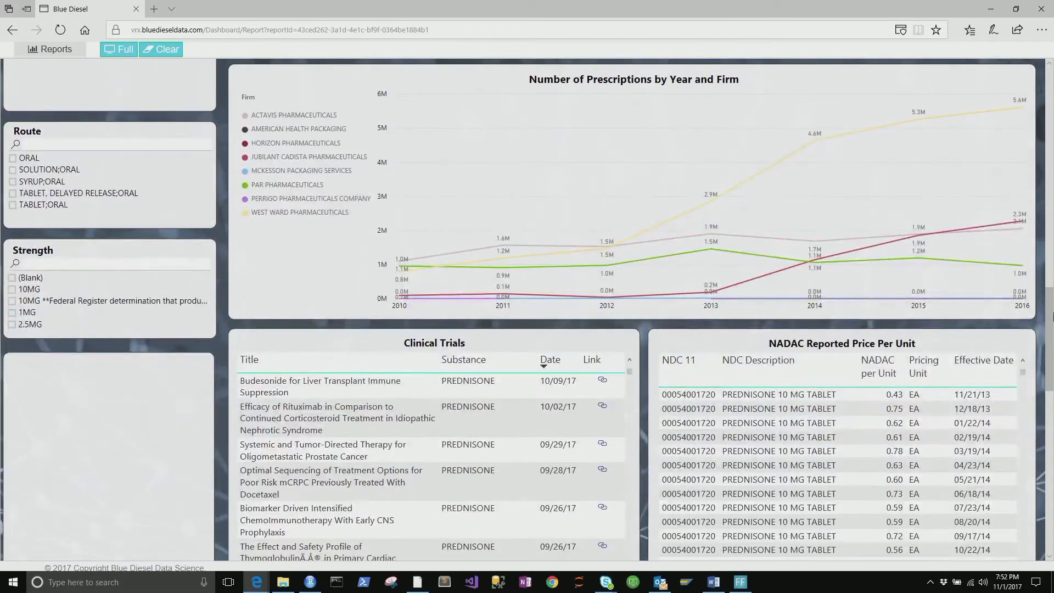
pyautogui.scroll(-3, 1050, 313)
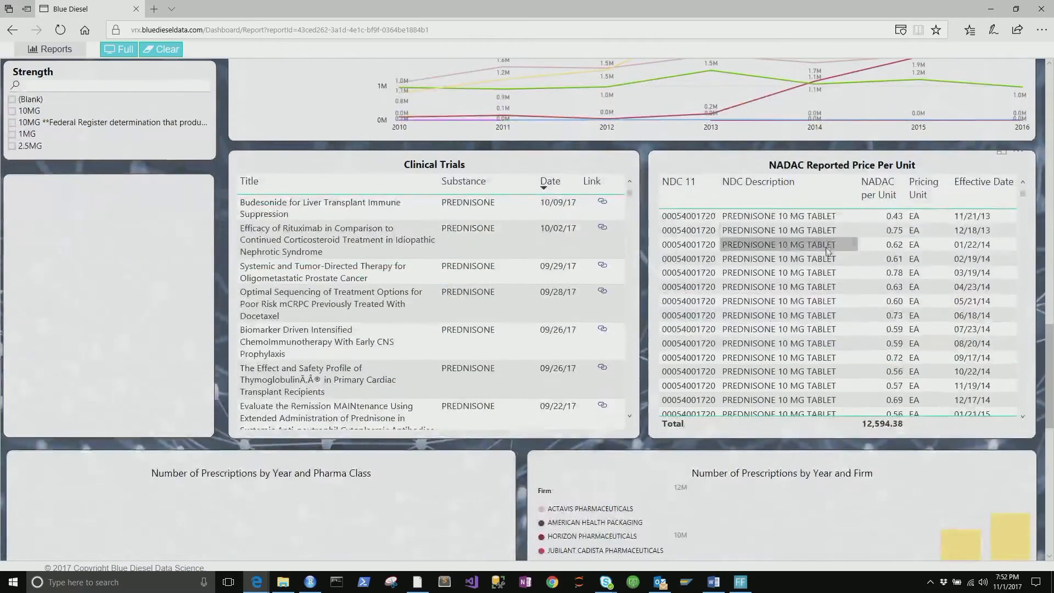
pyautogui.scroll(-5, 1050, 346)
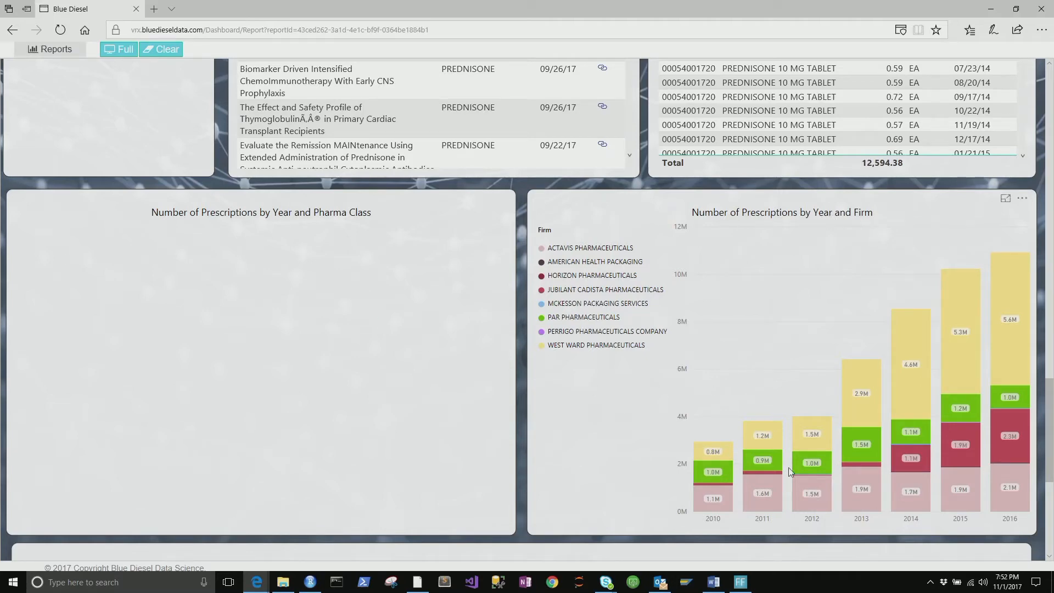
pyautogui.moveTo(1052, 400); pyautogui.dragTo(1051, 455)
# - Clear all filters from the report
pyautogui.press('Home')
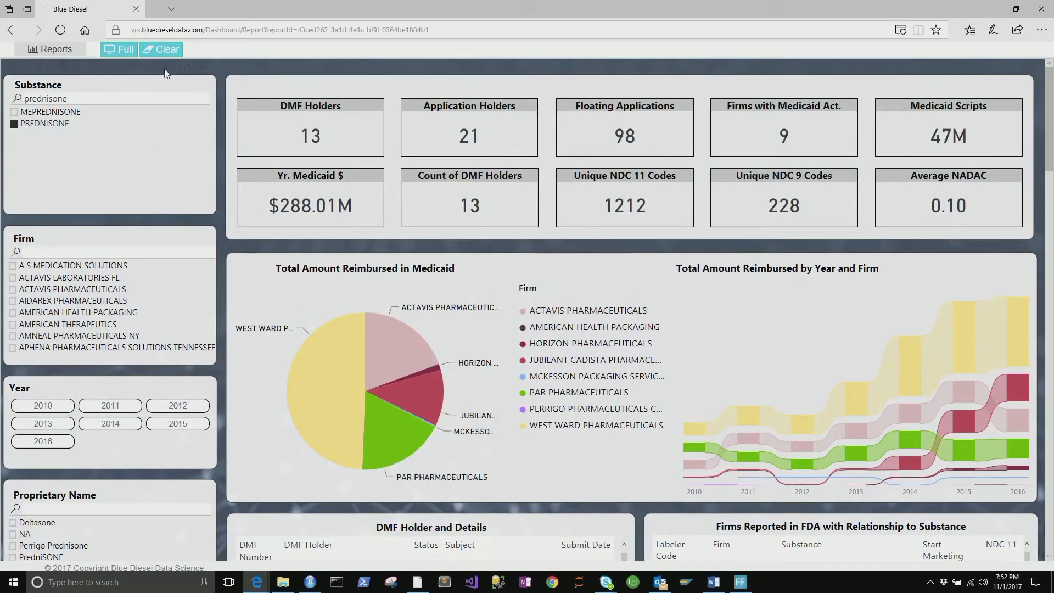
pyautogui.click(162, 52)
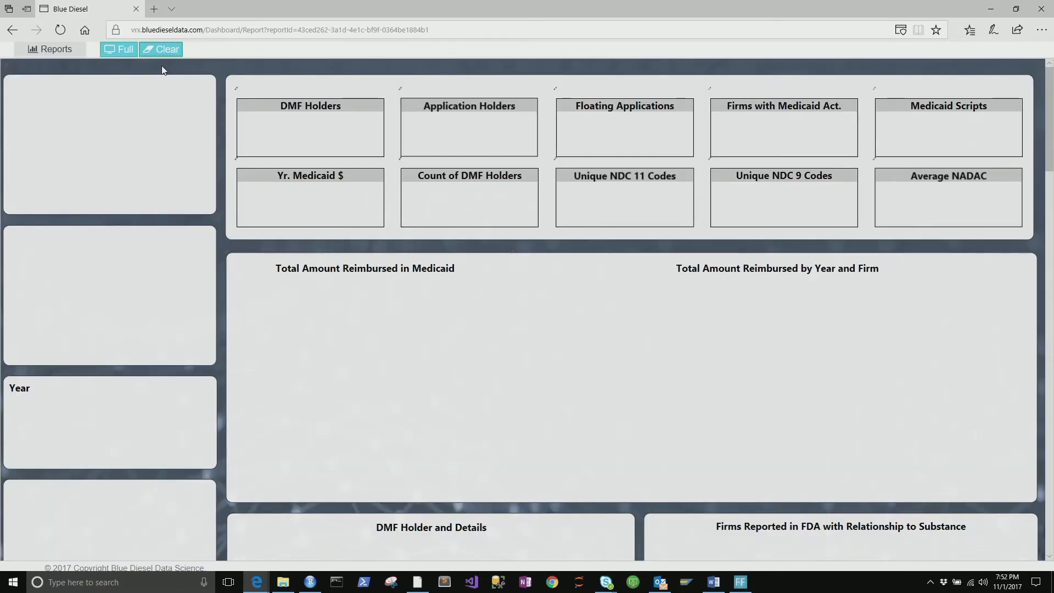
# - Search Pharma Classes for "opioid" and filter to opioid agonists, partial opioid agonists and full opioid agonists under Mechanism Of Action
pyautogui.scroll(-15, 163, 70)
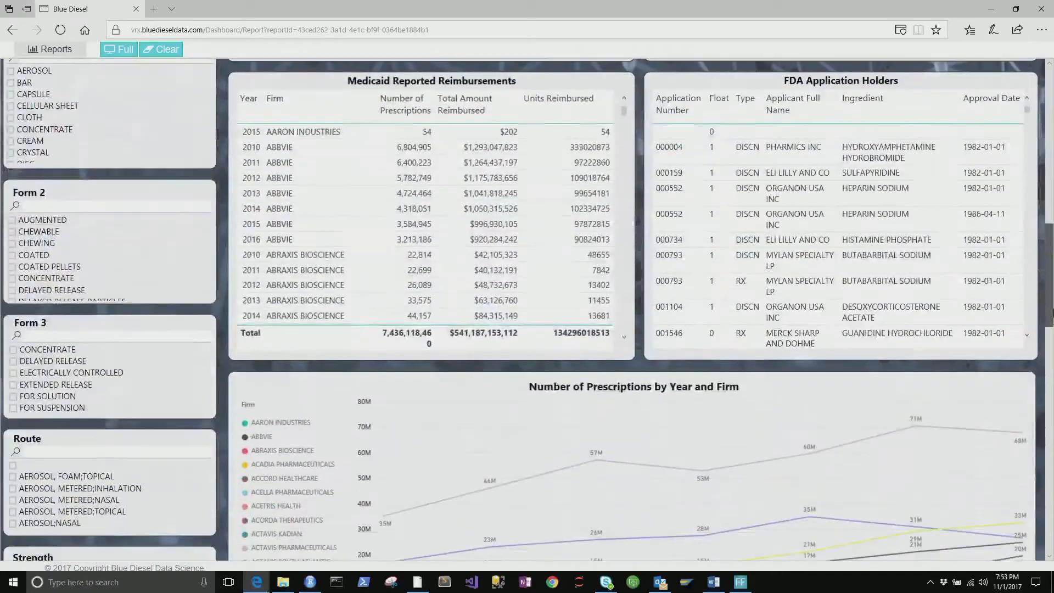
pyautogui.scroll(-8, 185, 321)
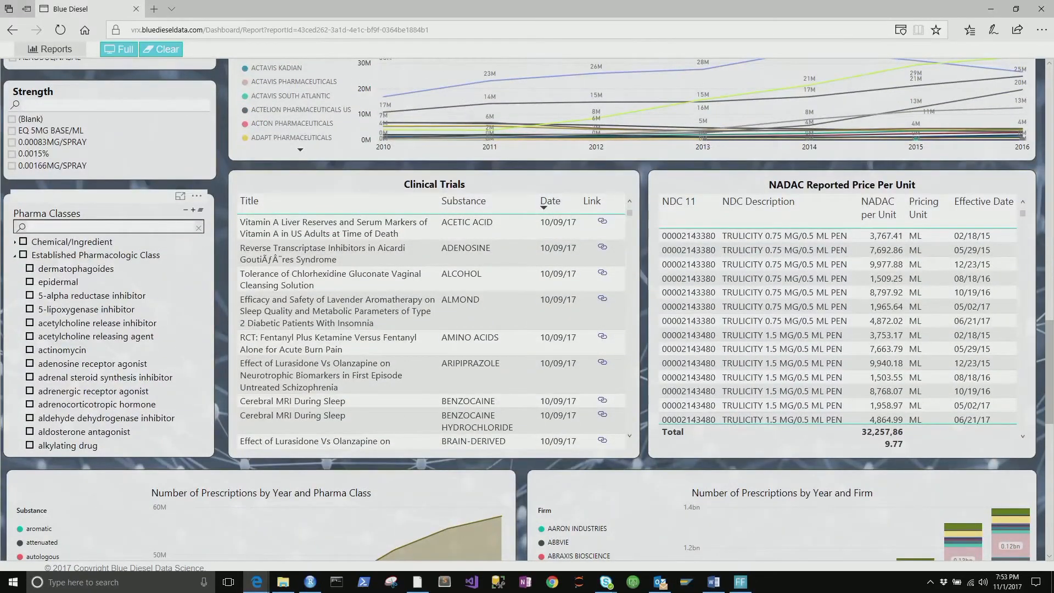
pyautogui.write('pi')
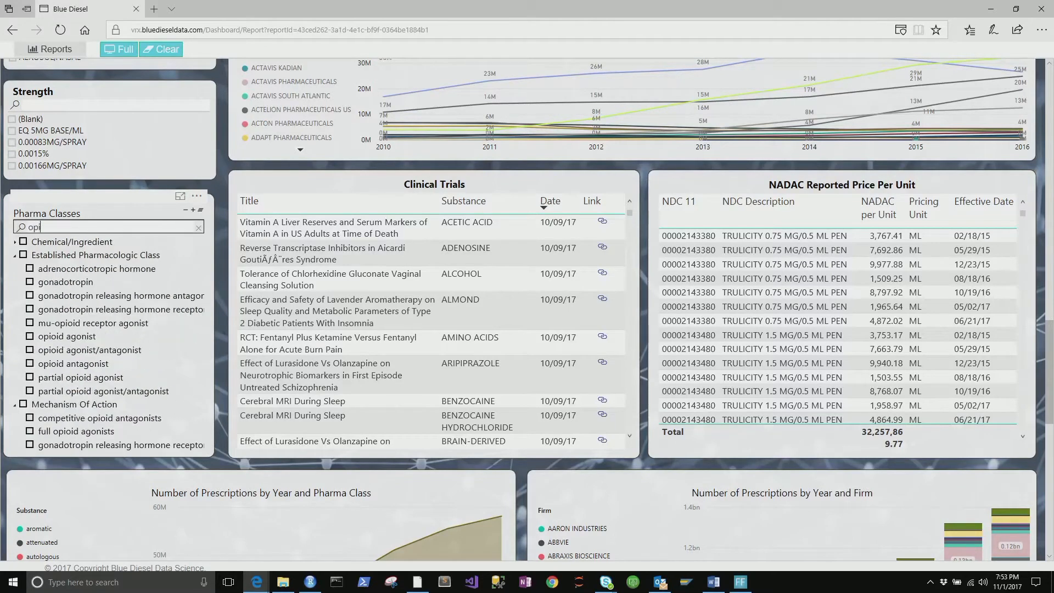
pyautogui.write('oid')
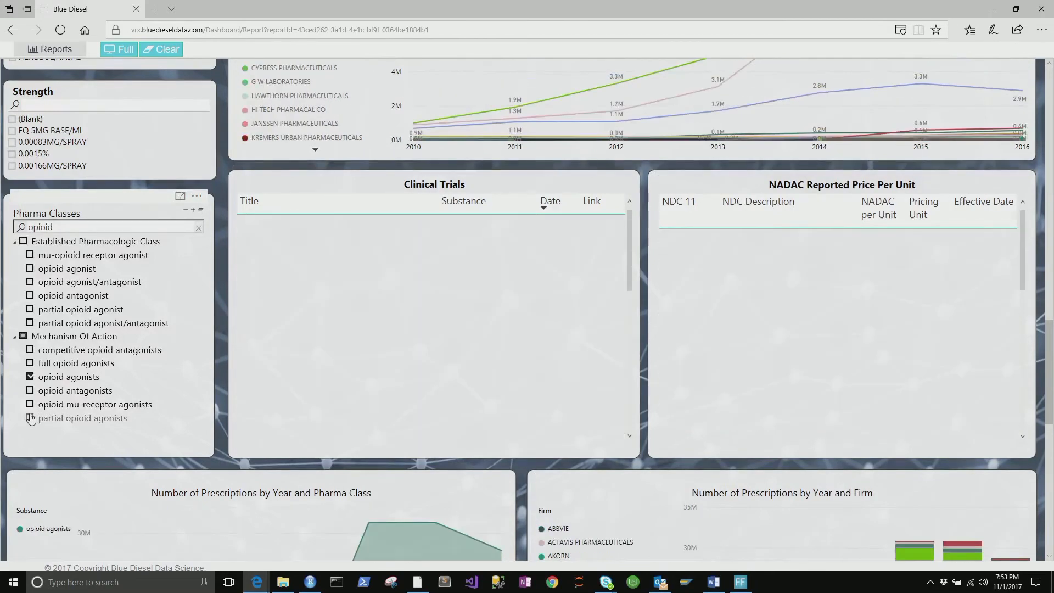
pyautogui.click(81, 424)
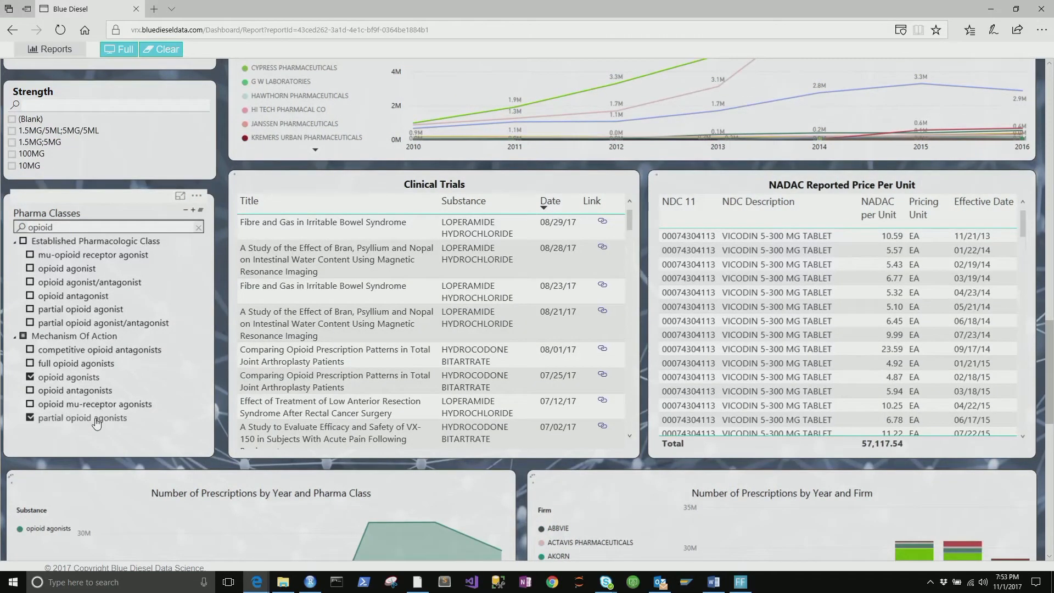
pyautogui.click(31, 364)
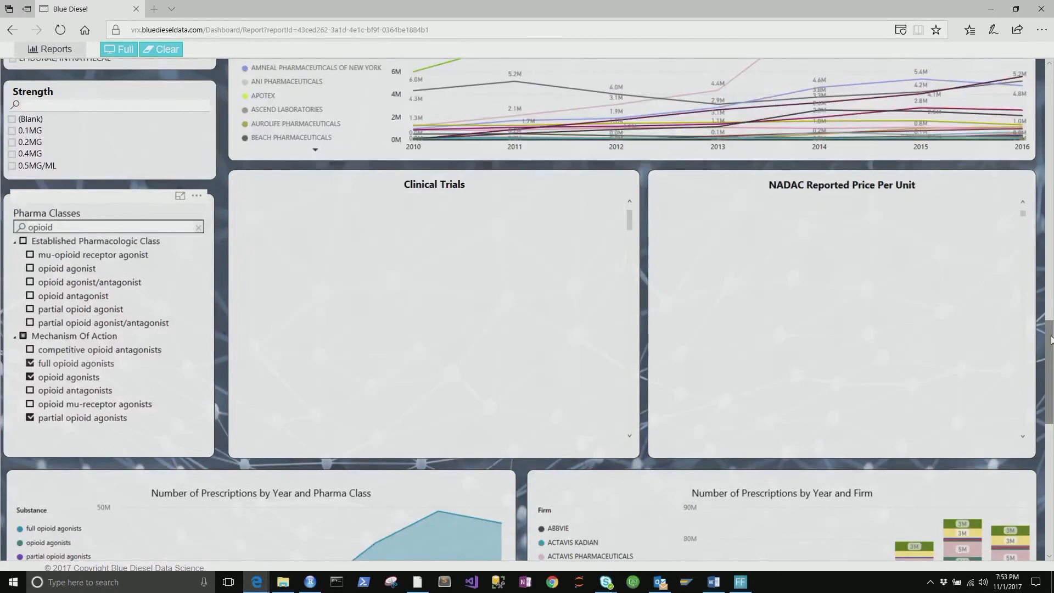
pyautogui.click(113, 403)
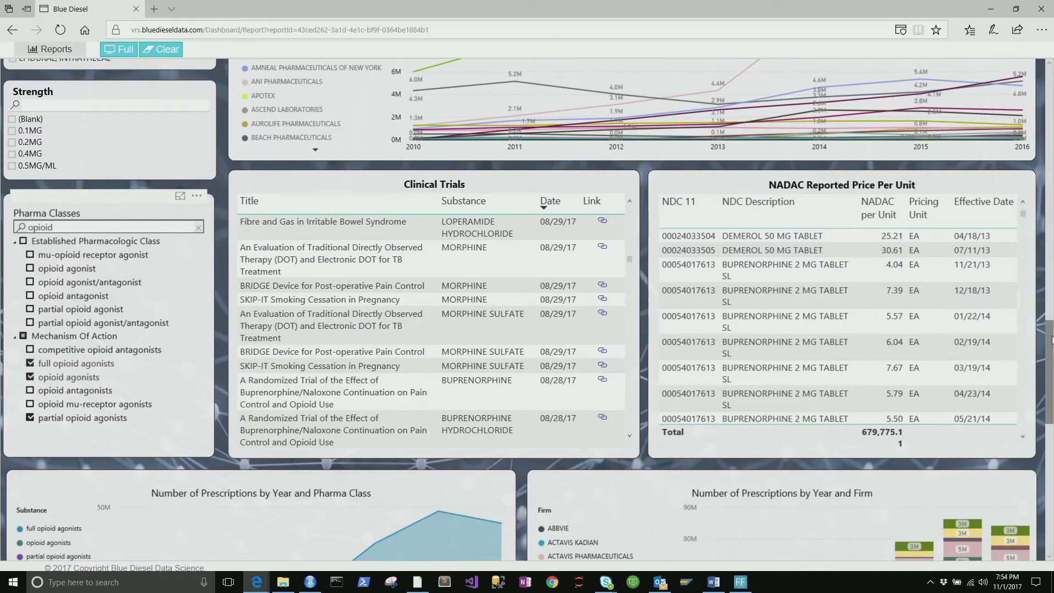
# - Review the prescription charts by pharma class and firm, and cross-filter the report to Indivior from the Medicaid reimbursement pie chart
pyautogui.scroll(-6, 1049, 343)
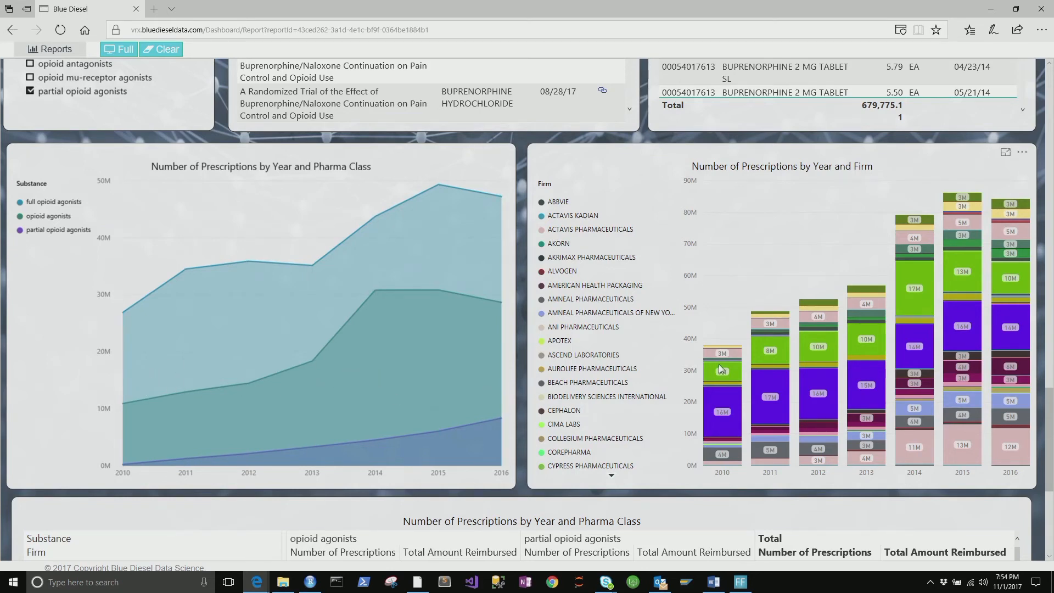
pyautogui.moveTo(723, 369)
pyautogui.moveTo(1049, 400); pyautogui.dragTo(1049, 143)
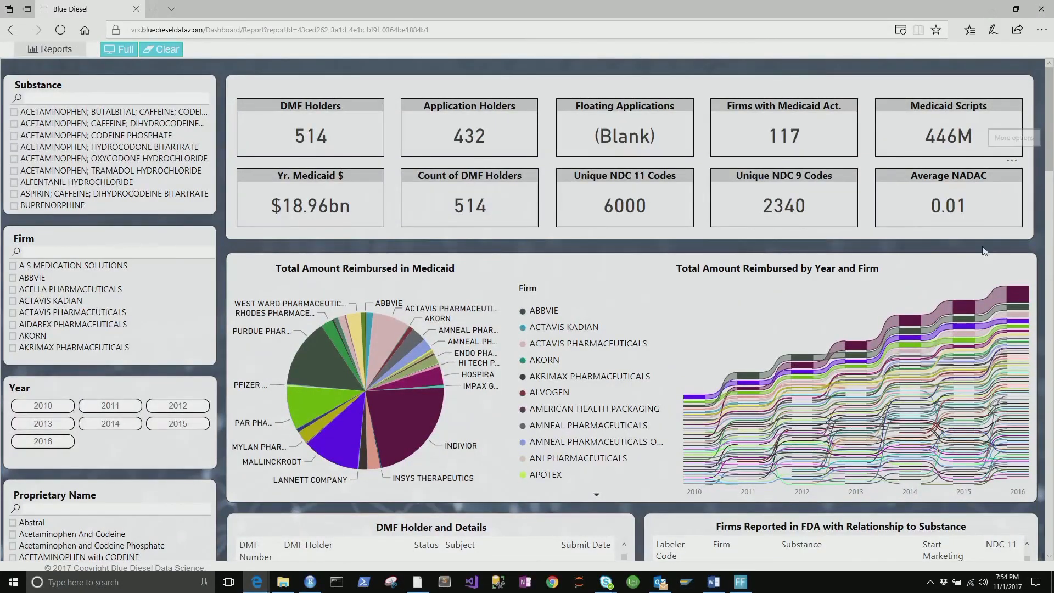
pyautogui.click(407, 422)
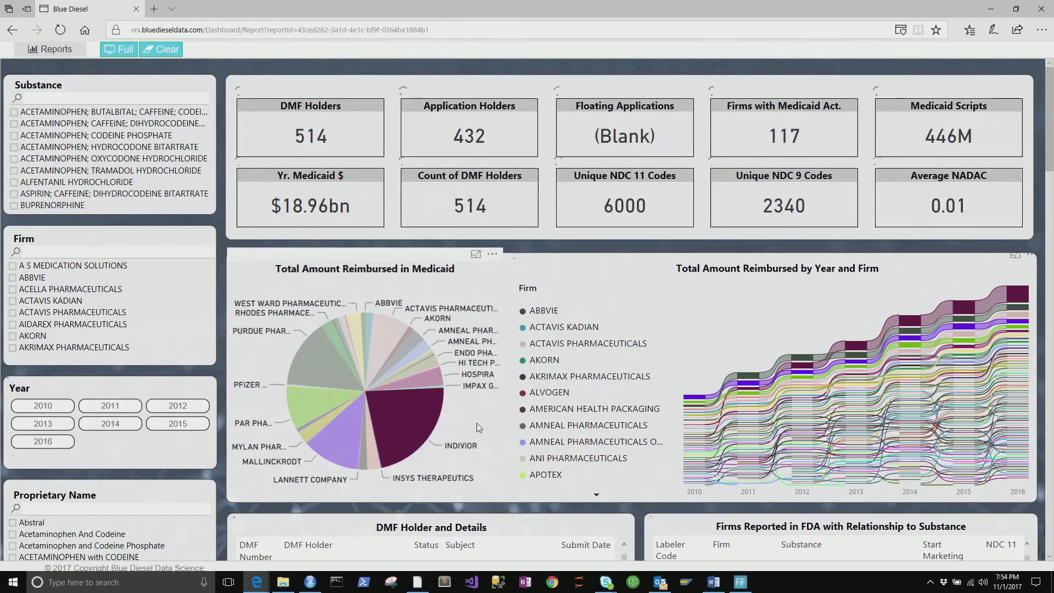
pyautogui.click(414, 427)
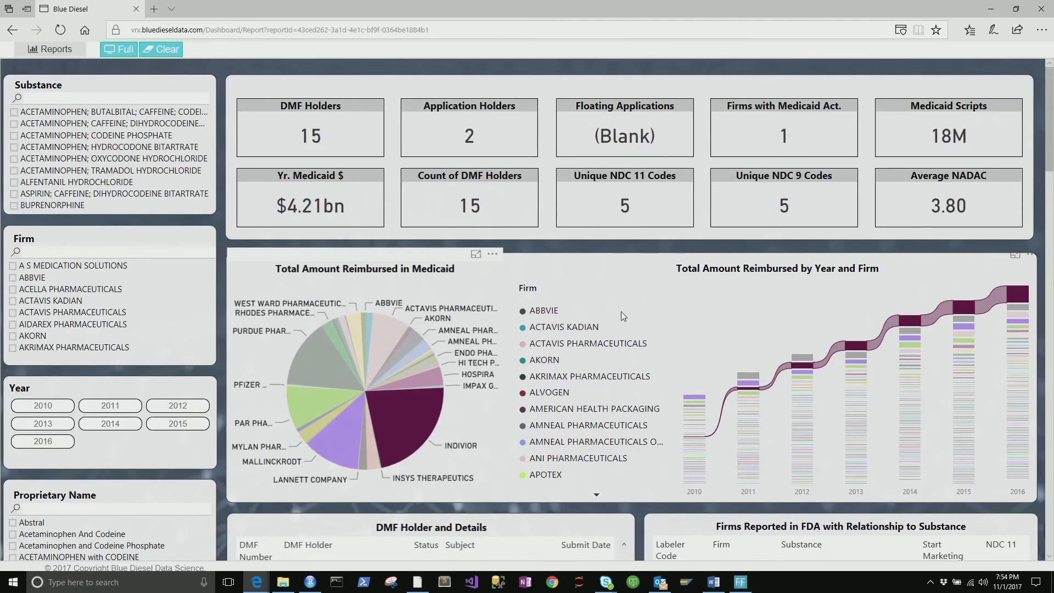
pyautogui.moveTo(325, 372)
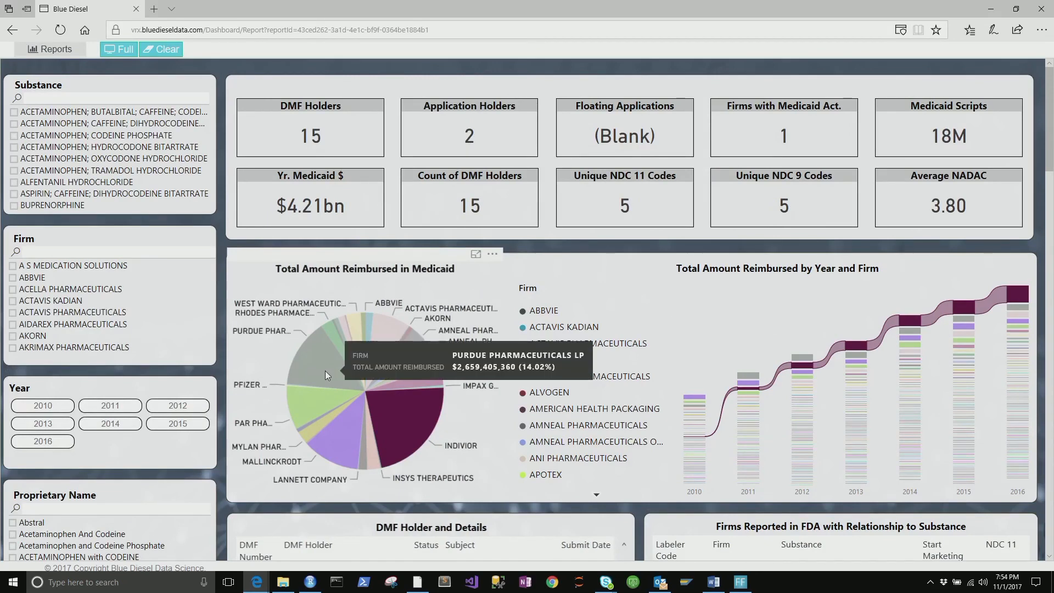